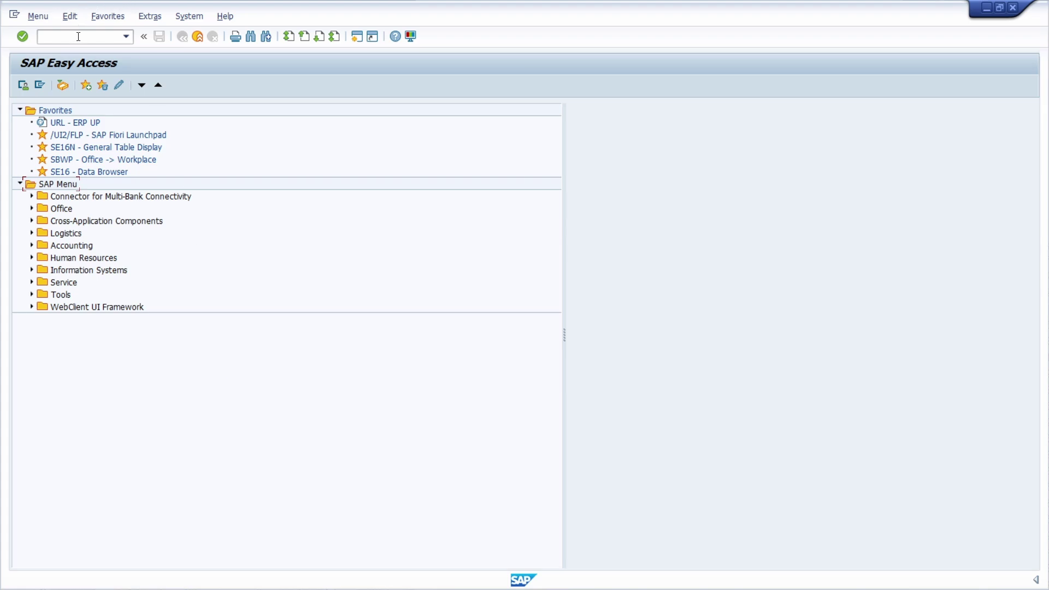
# Open Script Recording and Playback from the local layout menu, targeting C:\Temp\Script6.vbs
pyautogui.click(411, 37)
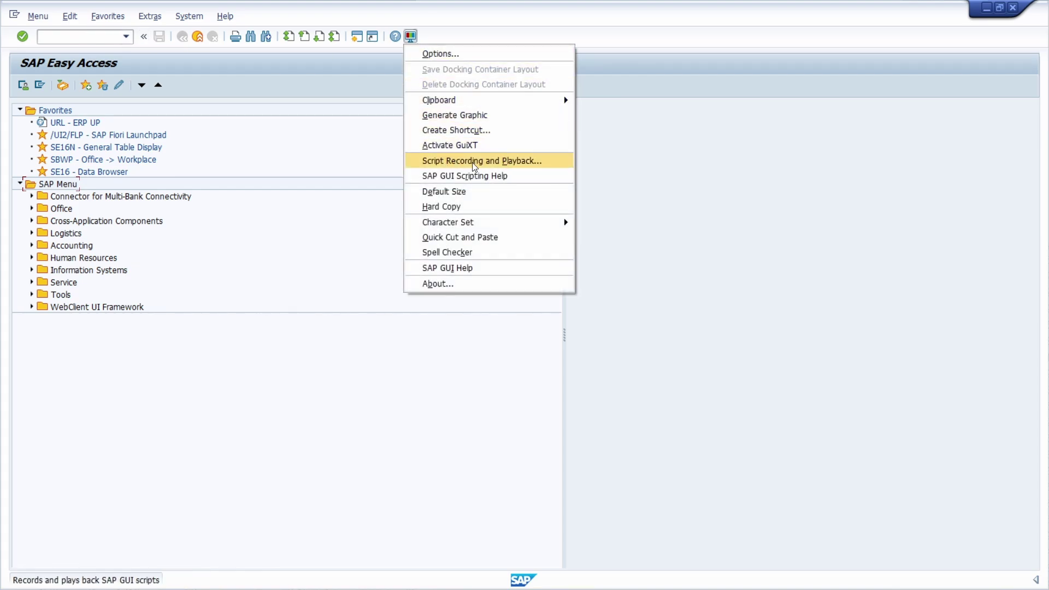
pyautogui.click(503, 163)
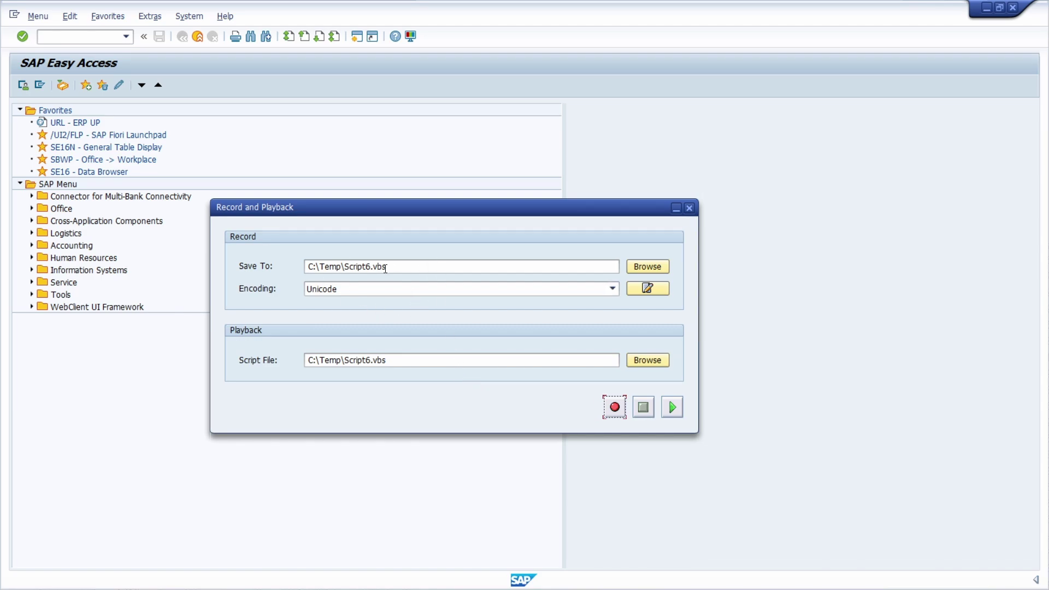
# Start recording over the existing Script6.vbs and run transaction SE16N
pyautogui.click(614, 409)
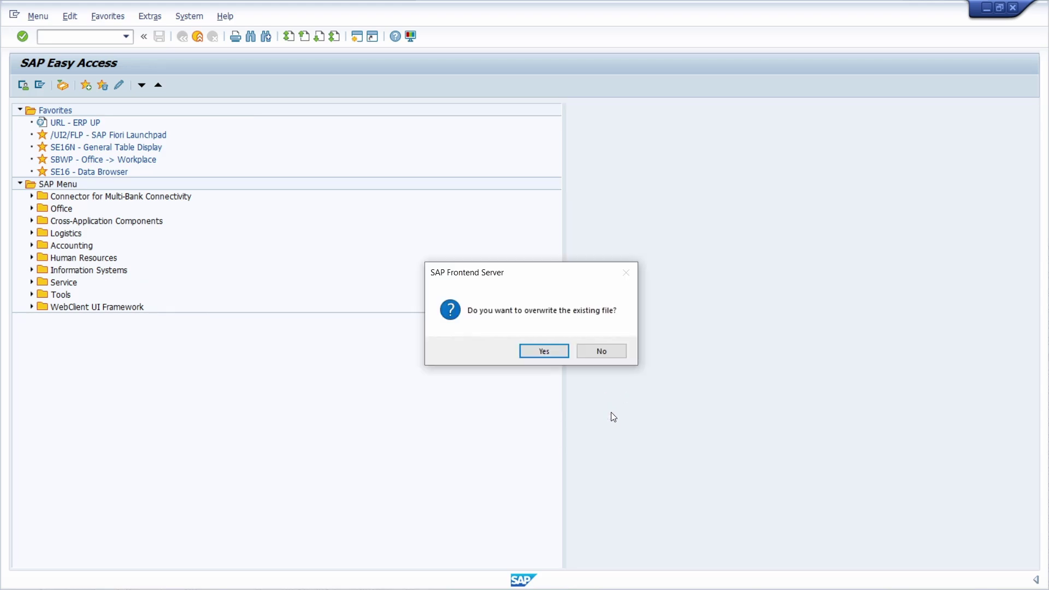
pyautogui.click(543, 349)
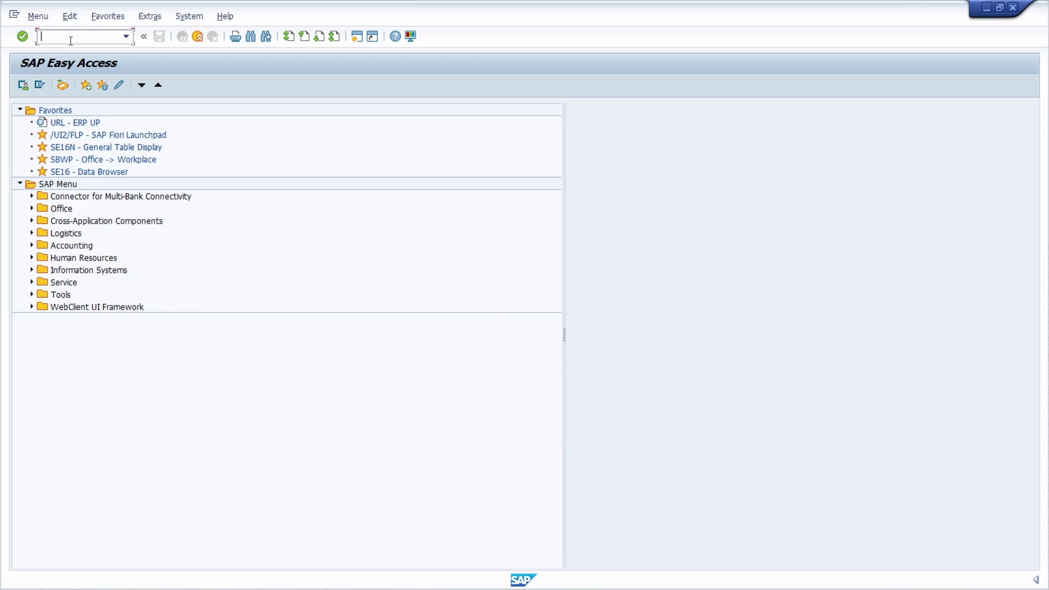
pyautogui.write('se16n')
pyautogui.press('Return')
# List the EKKO table entries and export them as a spreadsheet
pyautogui.doubleClick(124, 110)
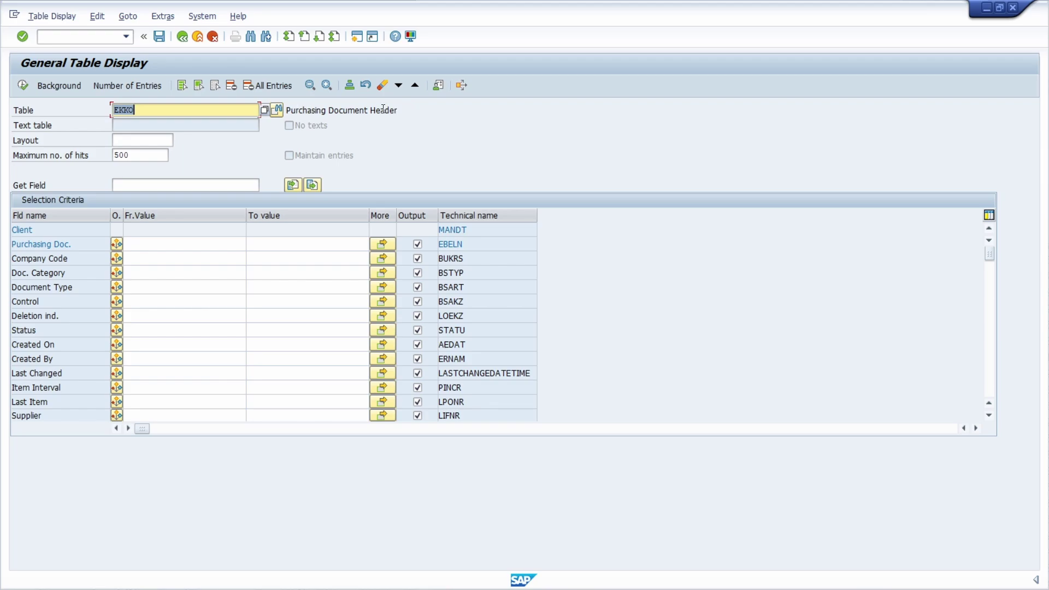
pyautogui.click(22, 87)
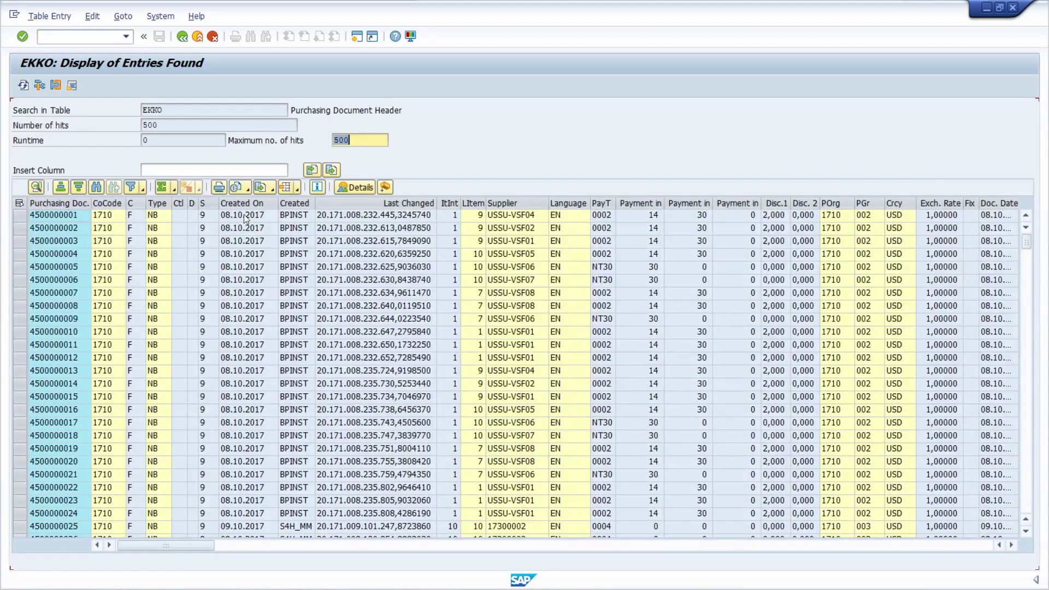
pyautogui.click(270, 188)
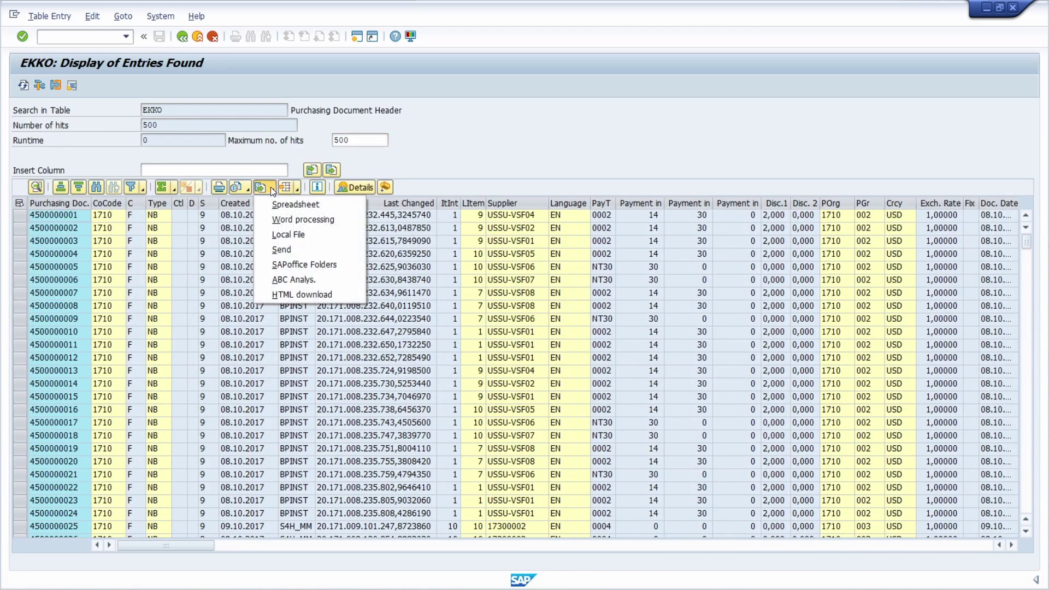
pyautogui.click(314, 205)
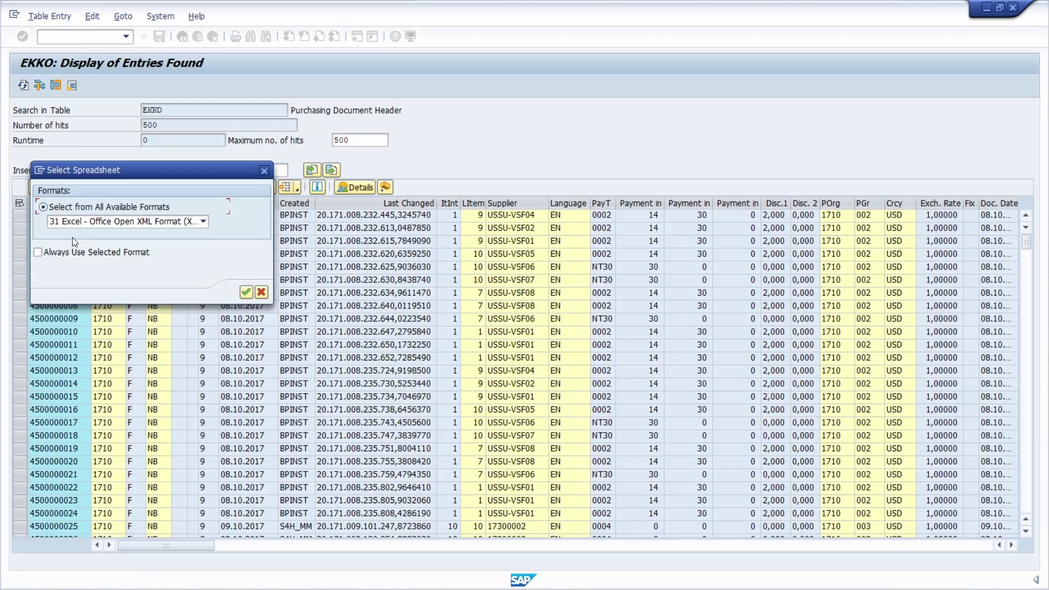
# Confirm the Excel Office Open XML format and save over the existing C:\Temp\EXPORT.XLSX
pyautogui.click(245, 291)
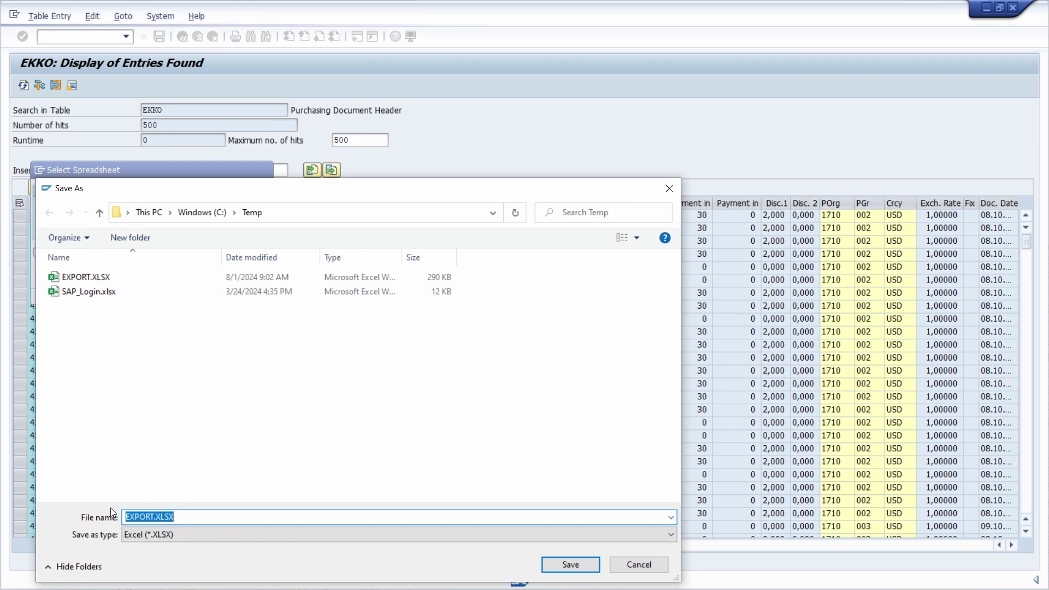
pyautogui.click(567, 563)
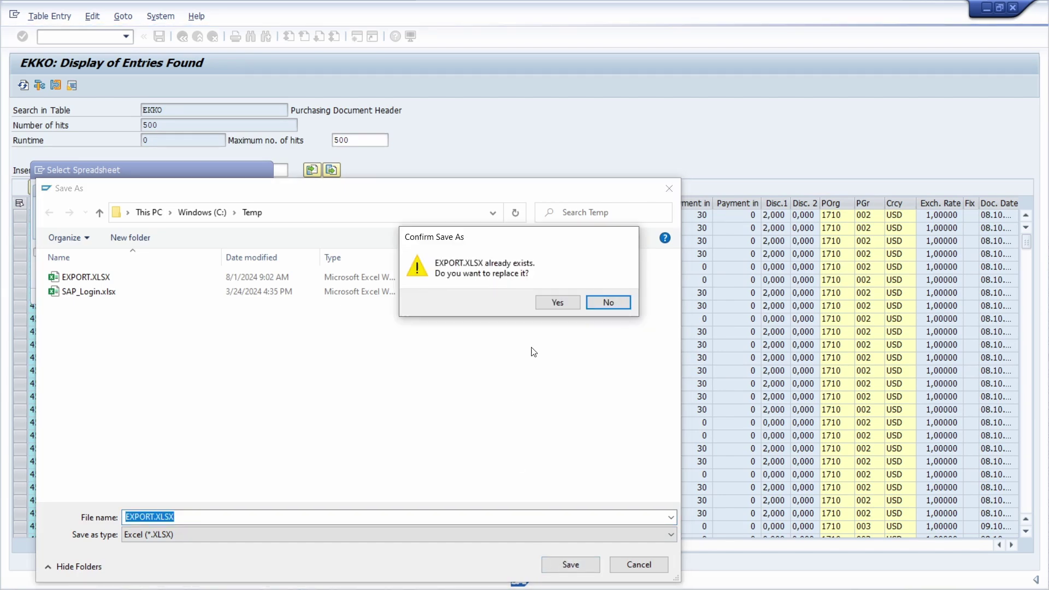
pyautogui.click(555, 304)
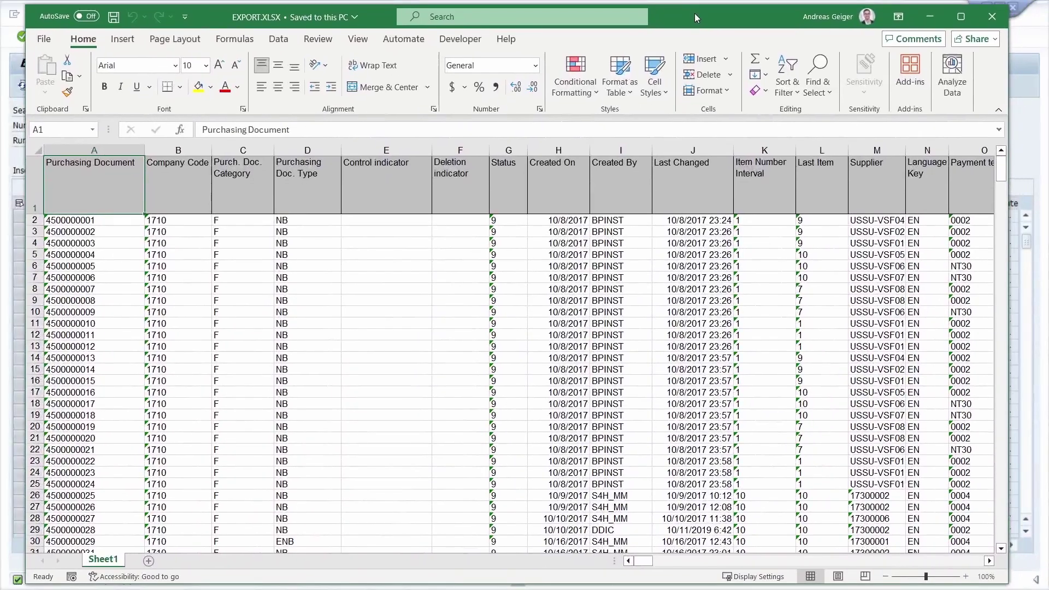
# Close the Excel window showing the exported EXPORT.XLSX
pyautogui.moveTo(694, 13); pyautogui.dragTo(695, 14)
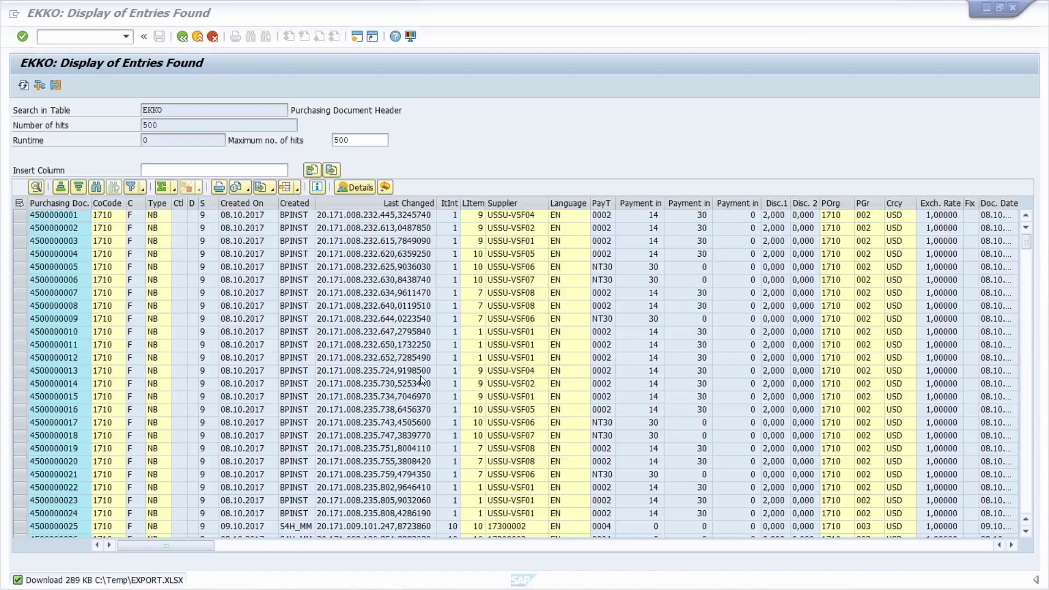
pyautogui.click(992, 22)
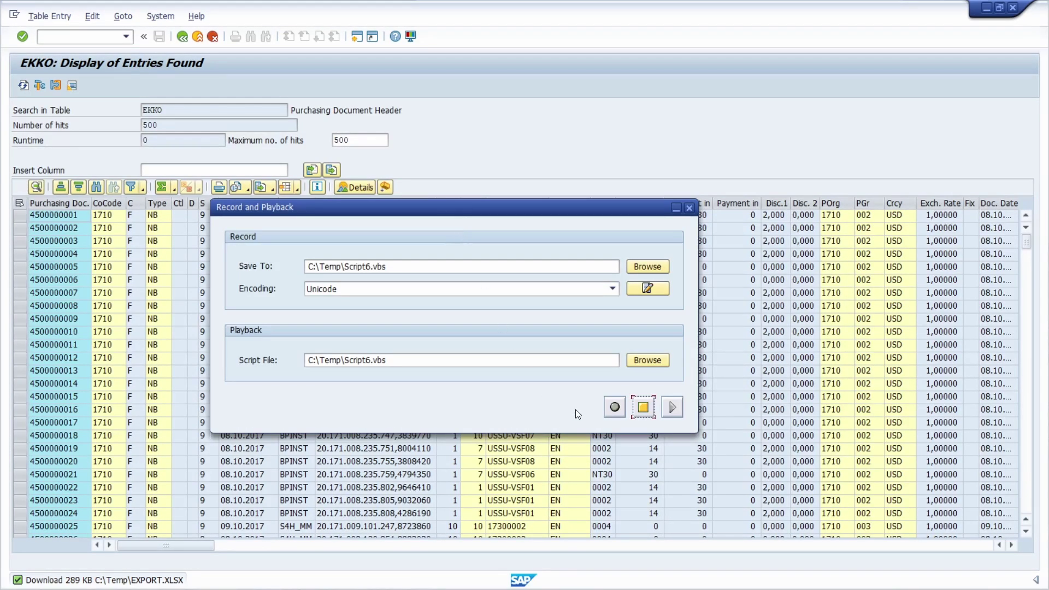
# Stop the recording so the EKKO export is stored in Script6.vbs
pyautogui.click(643, 407)
# Play back Script6.vbs until it pauses at the Save As prompt for EXPORT.XLSX
pyautogui.click(674, 407)
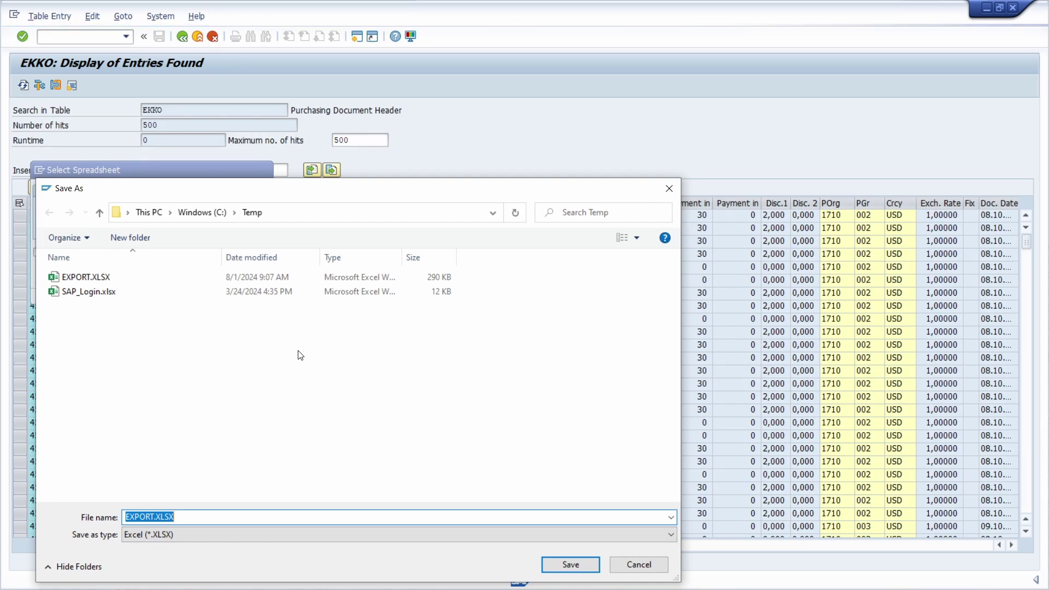
# Save the replayed export, replacing the existing C:\Temp\EXPORT.XLSX
pyautogui.click(570, 565)
pyautogui.click(552, 306)
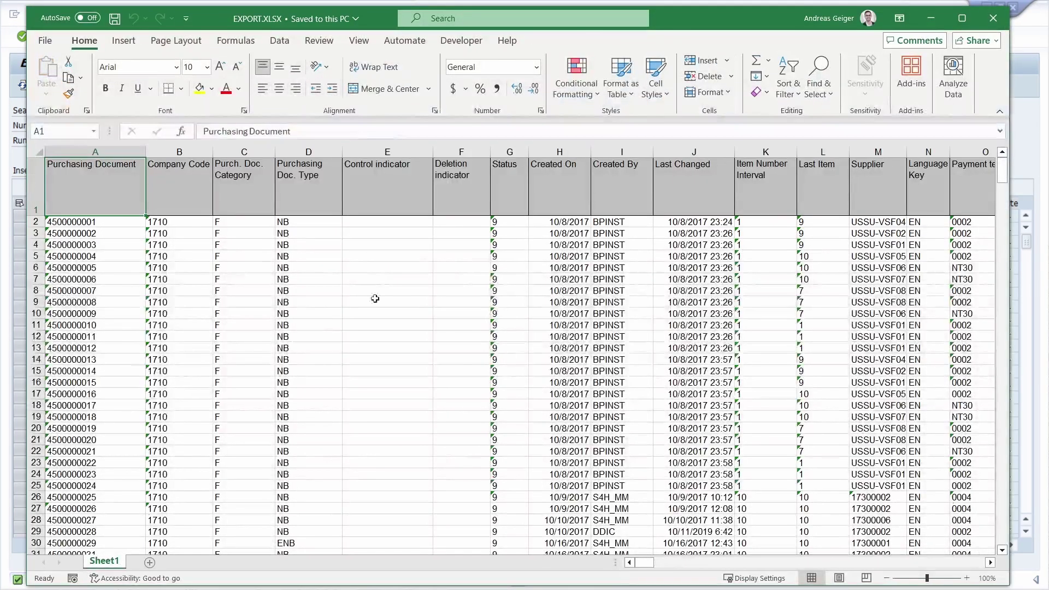
# Close Excel and the recording window, then open SAP GUI Options from SAP Logon
pyautogui.click(992, 22)
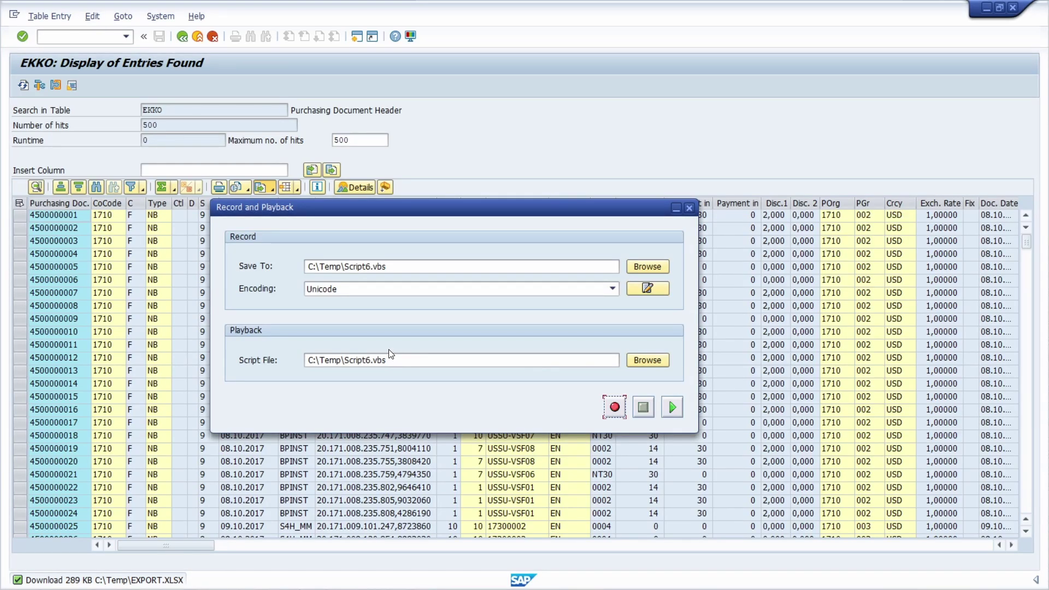
pyautogui.click(689, 209)
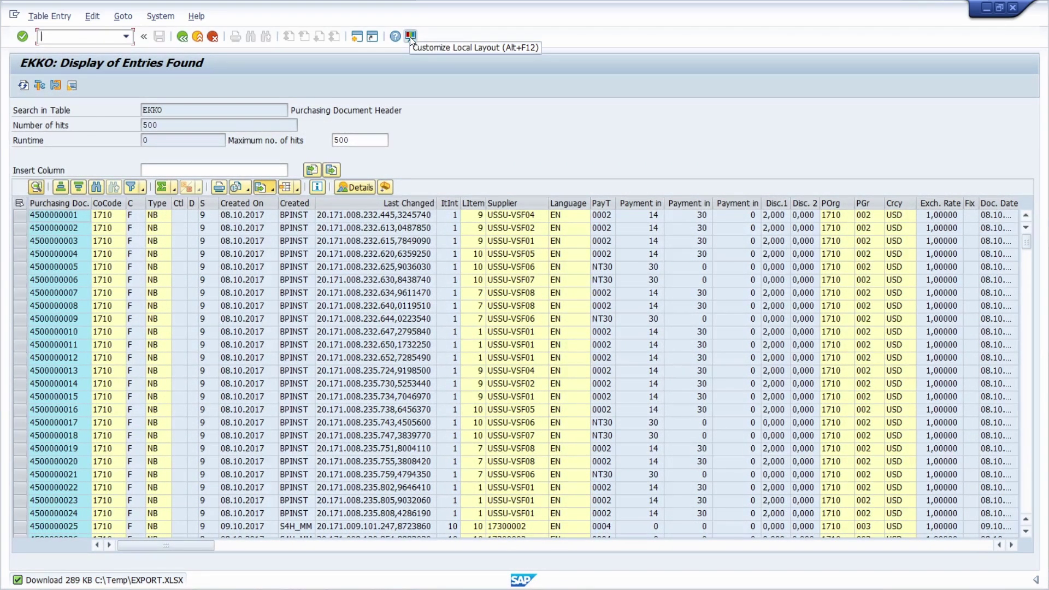
pyautogui.click(410, 35)
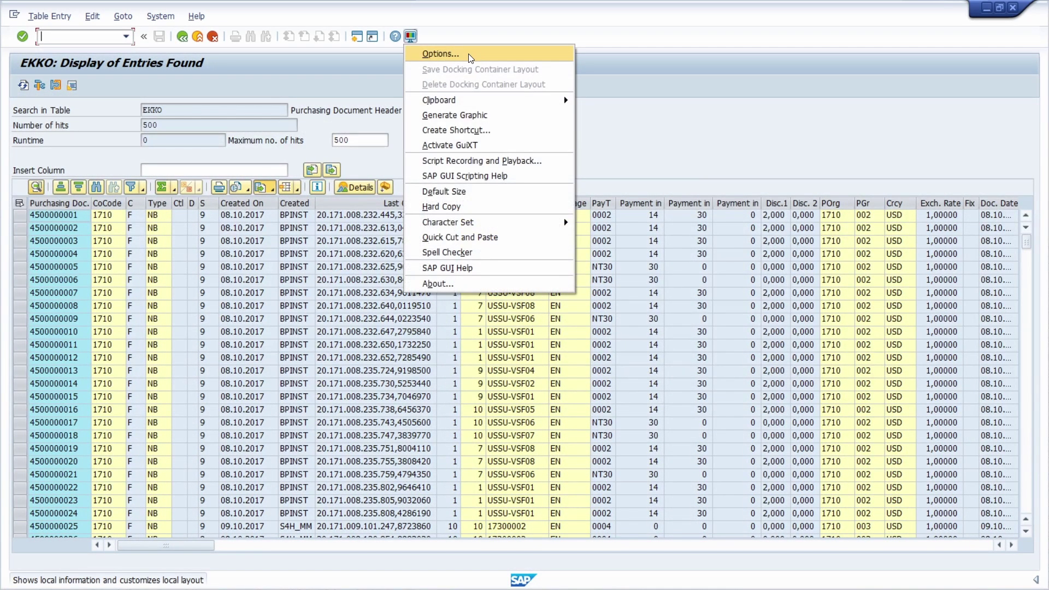
pyautogui.click(441, 53)
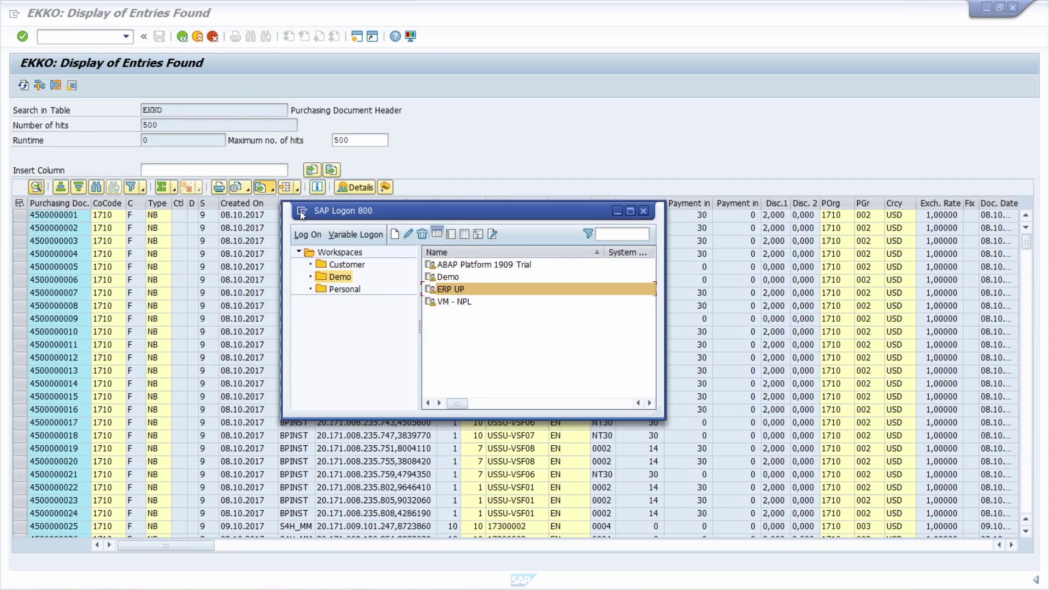
pyautogui.click(301, 211)
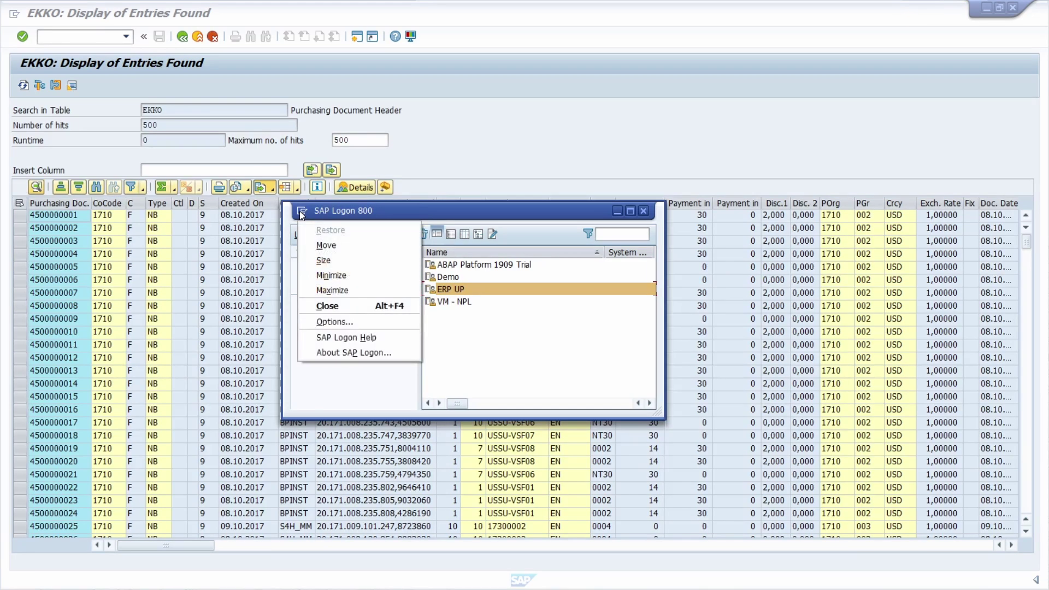
pyautogui.click(381, 326)
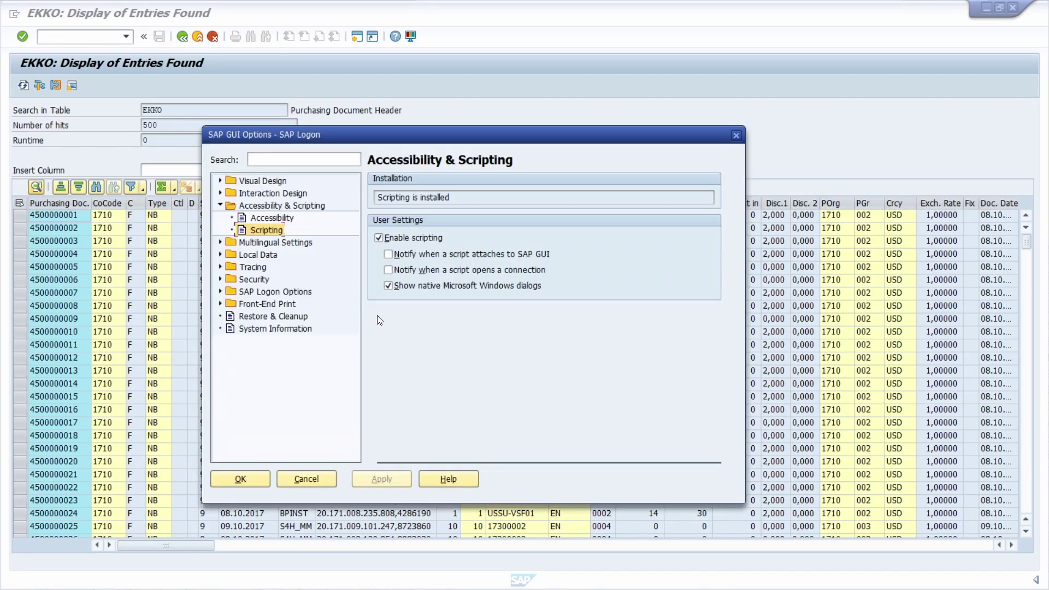
# Under Accessibility & Scripting > Scripting, uncheck 'Show native Microsoft Windows dialogs', apply, and close
pyautogui.click(254, 207)
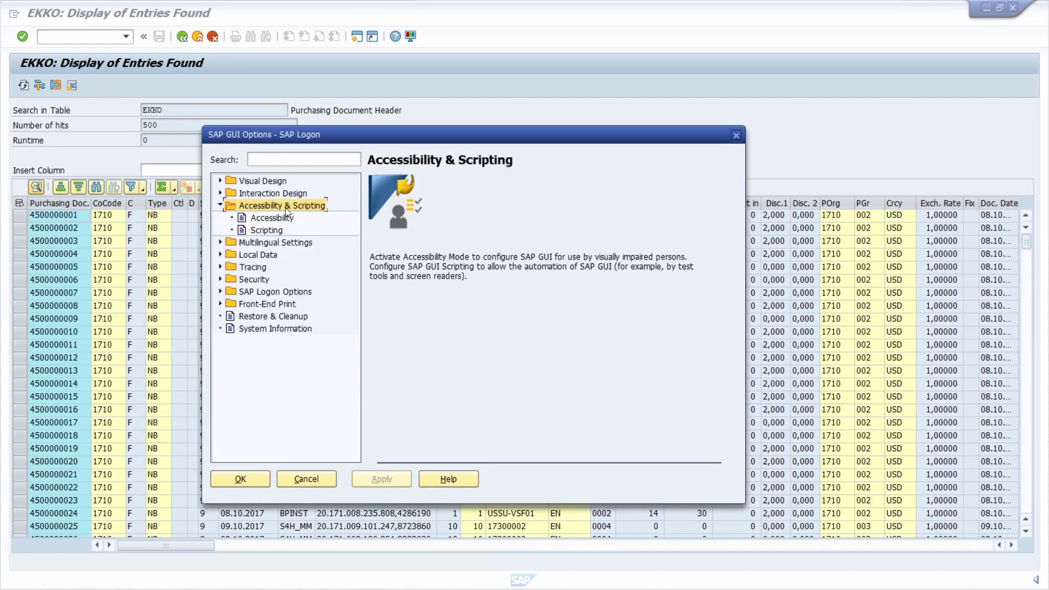
pyautogui.click(273, 218)
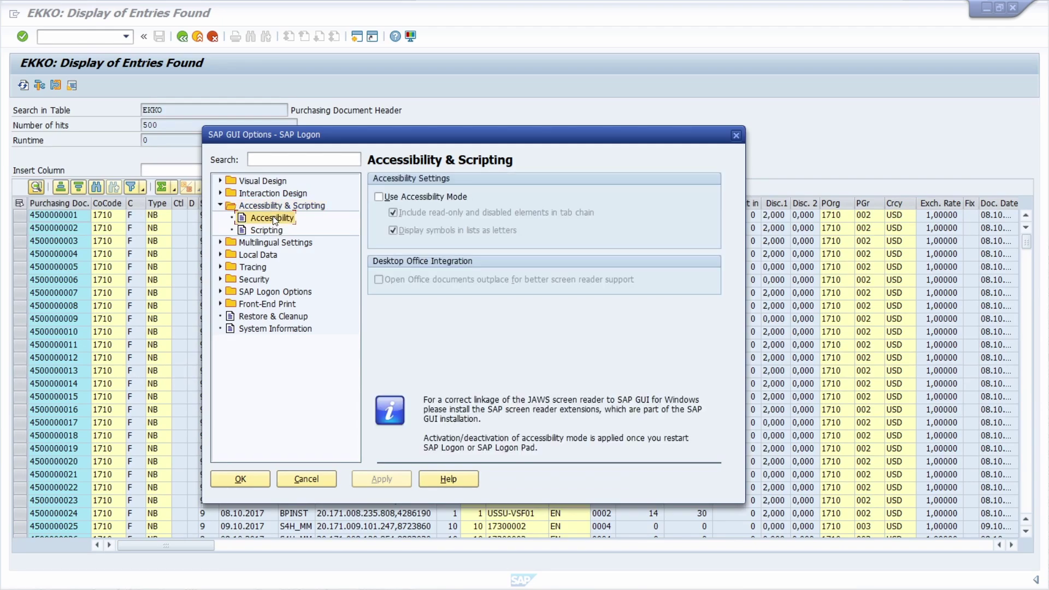
pyautogui.click(266, 229)
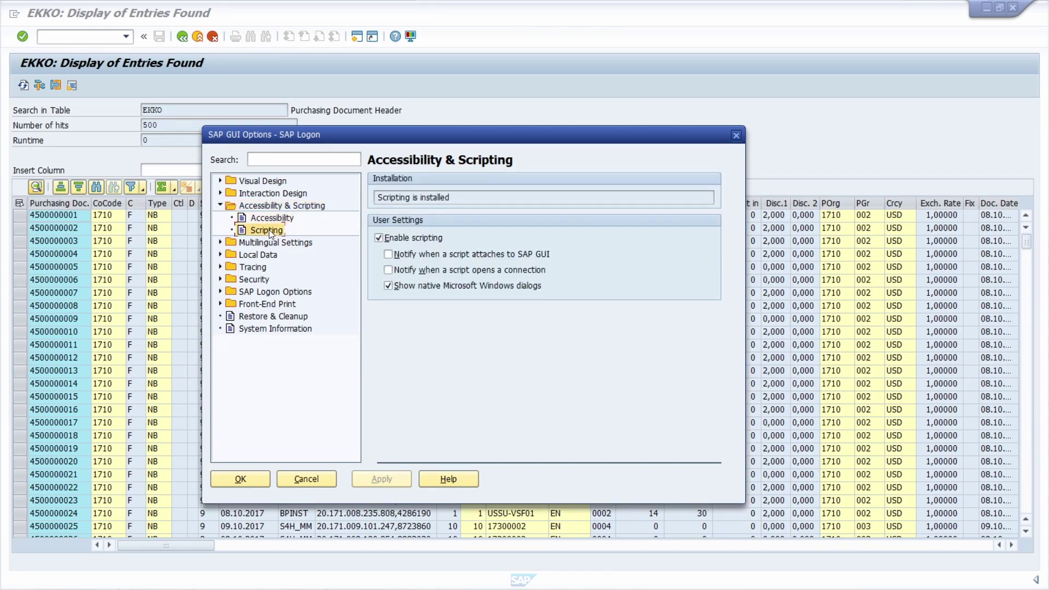
pyautogui.click(465, 287)
pyautogui.click(389, 285)
pyautogui.click(385, 477)
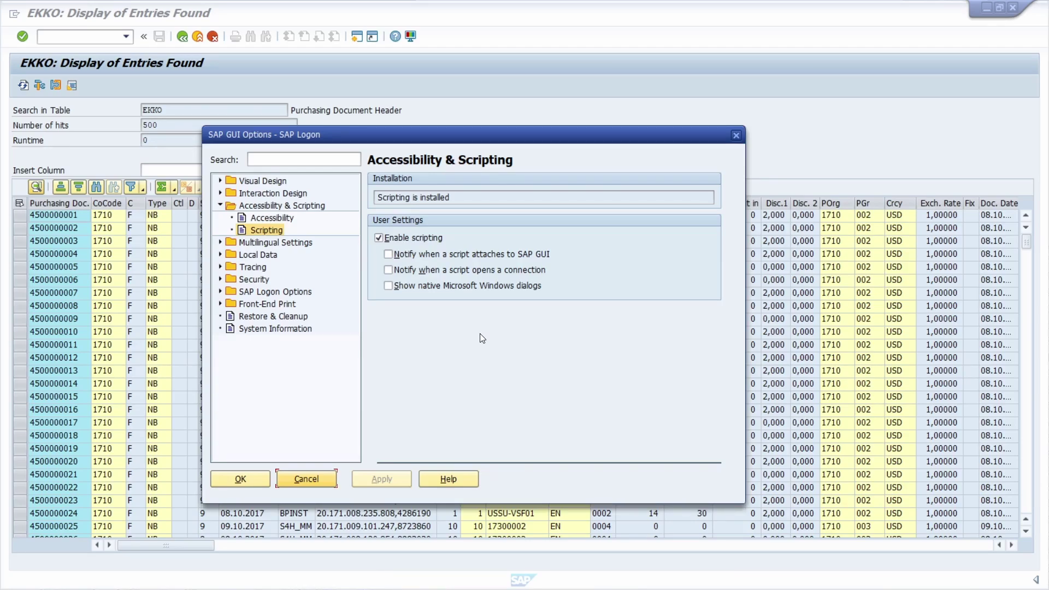
pyautogui.click(736, 135)
pyautogui.click(461, 138)
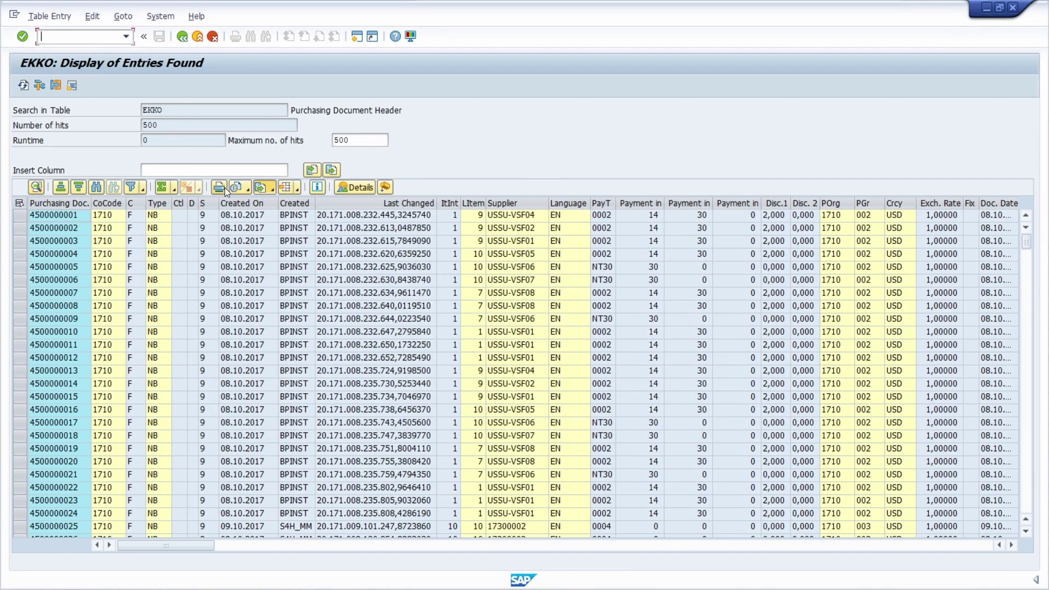
pyautogui.click(271, 187)
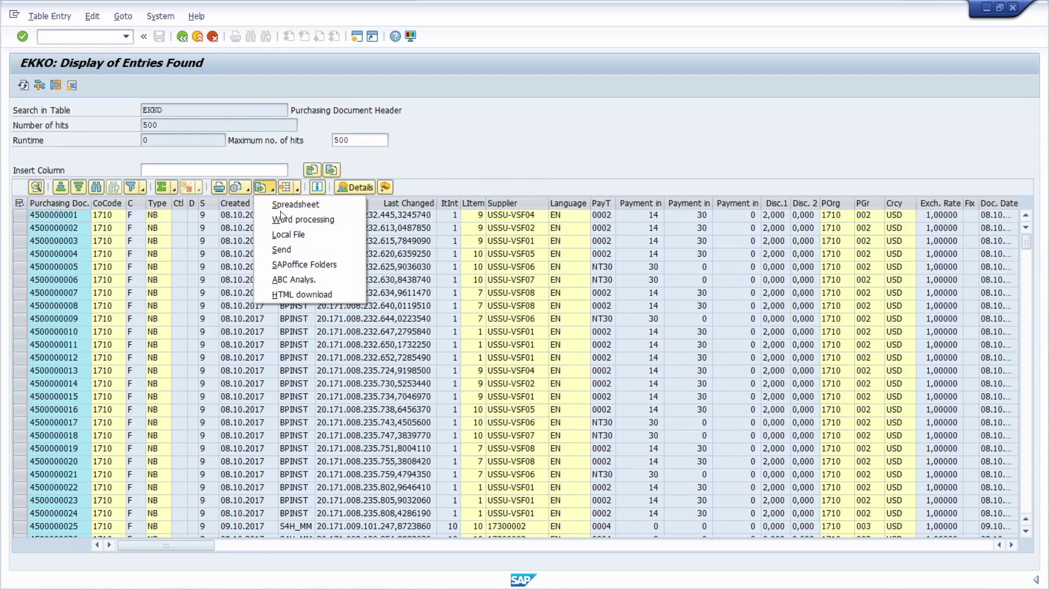
pyautogui.click(283, 205)
pyautogui.click(247, 292)
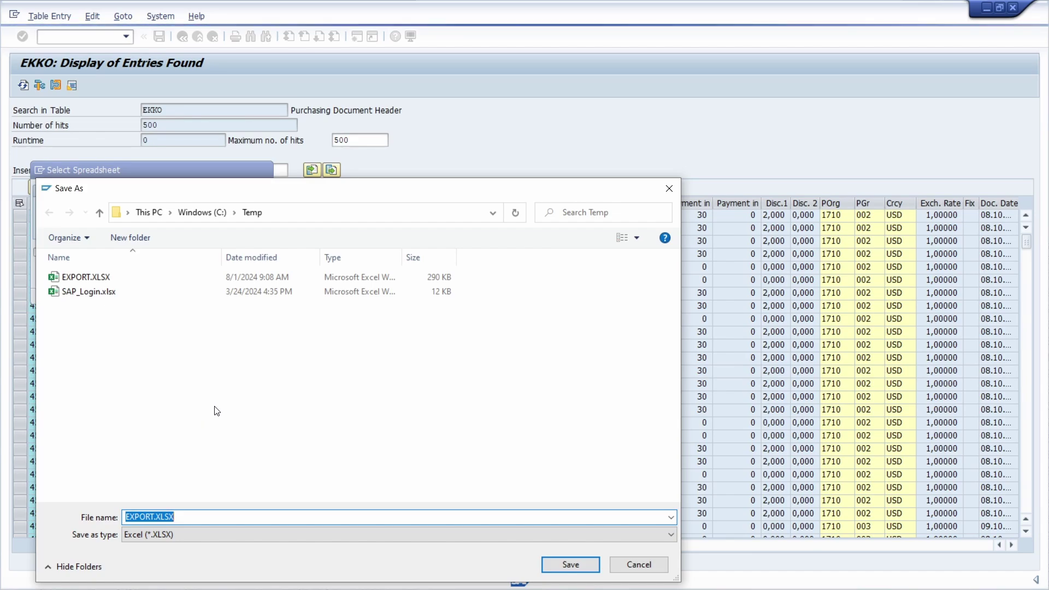
pyautogui.click(667, 191)
pyautogui.press('Escape')
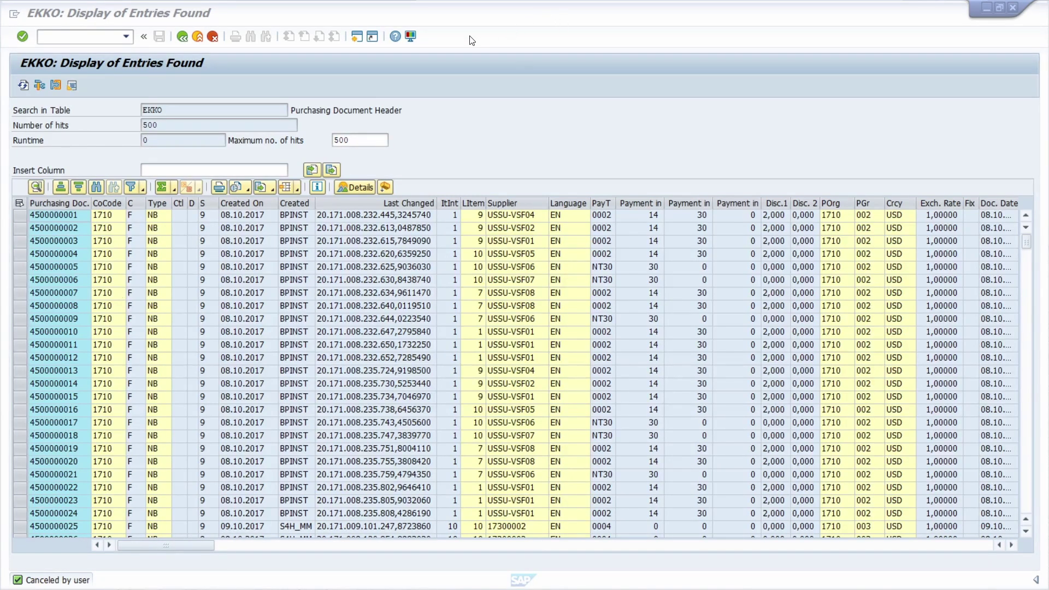
# Start a new recording, overwriting C:\Temp\Script6.vbs
pyautogui.click(411, 36)
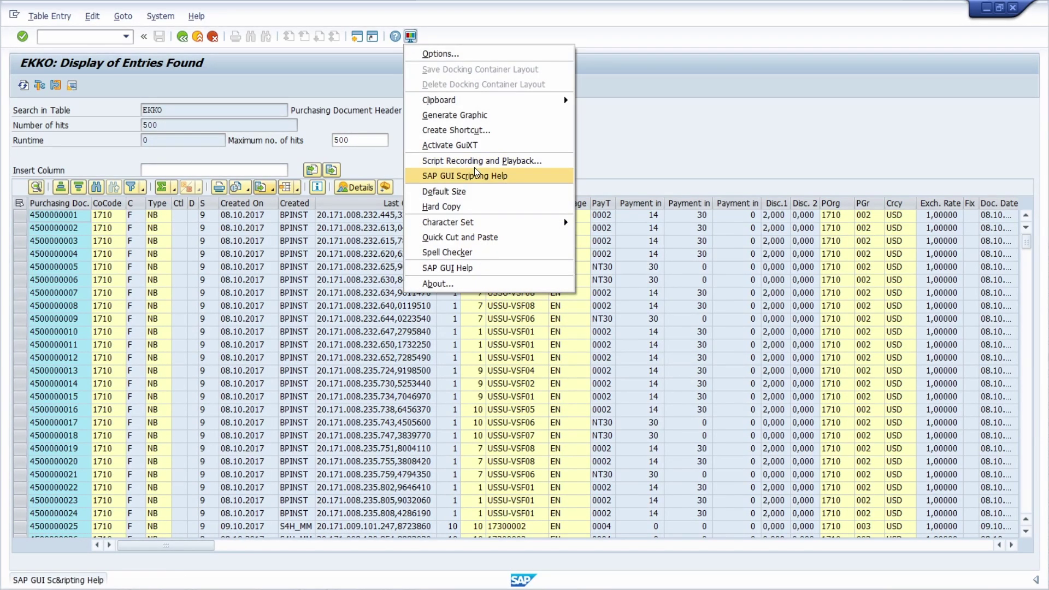
pyautogui.click(481, 161)
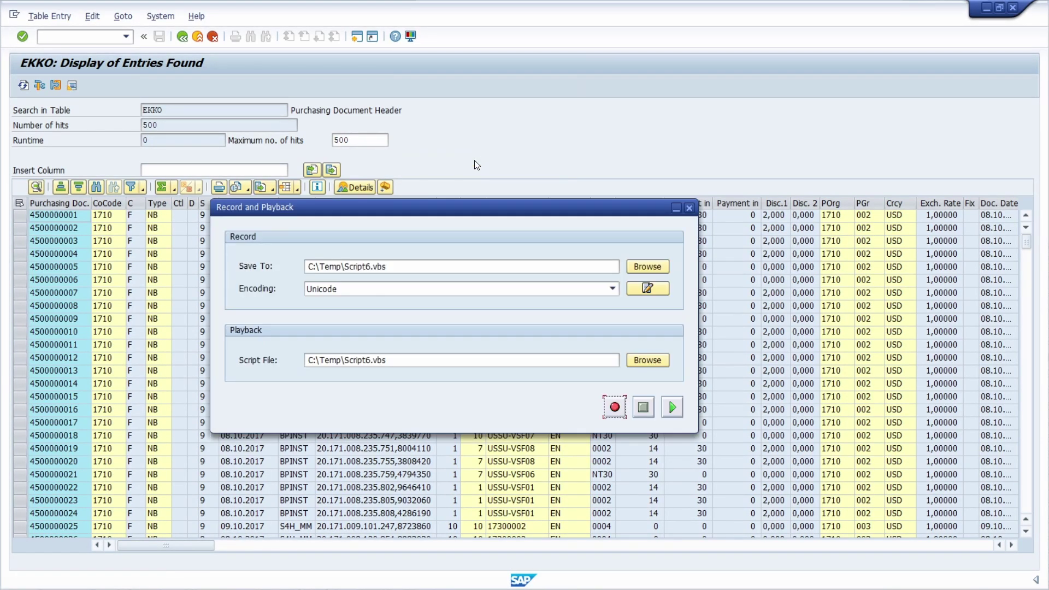
pyautogui.click(615, 408)
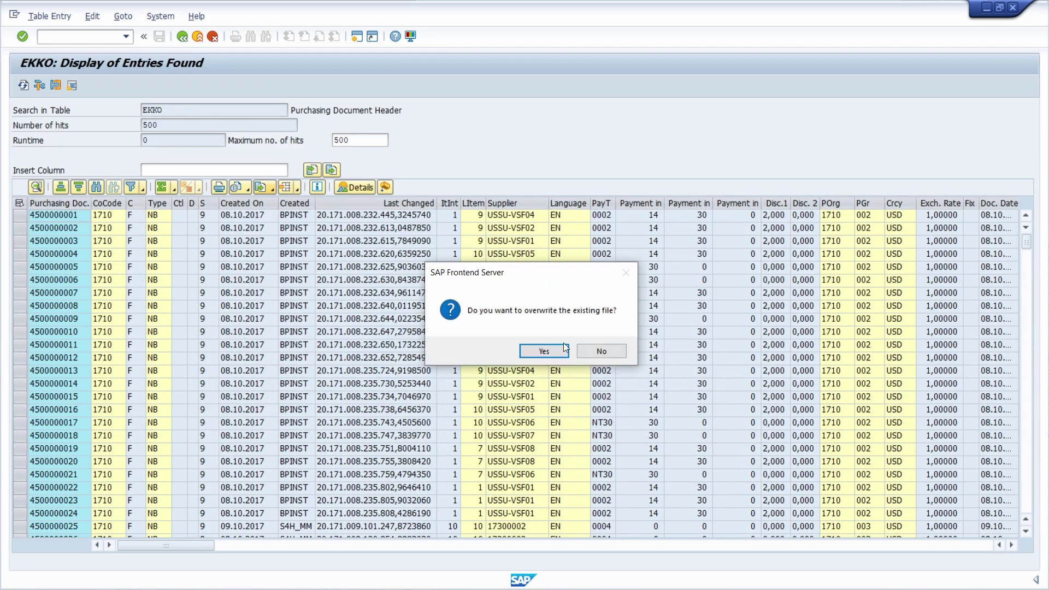
pyautogui.click(544, 352)
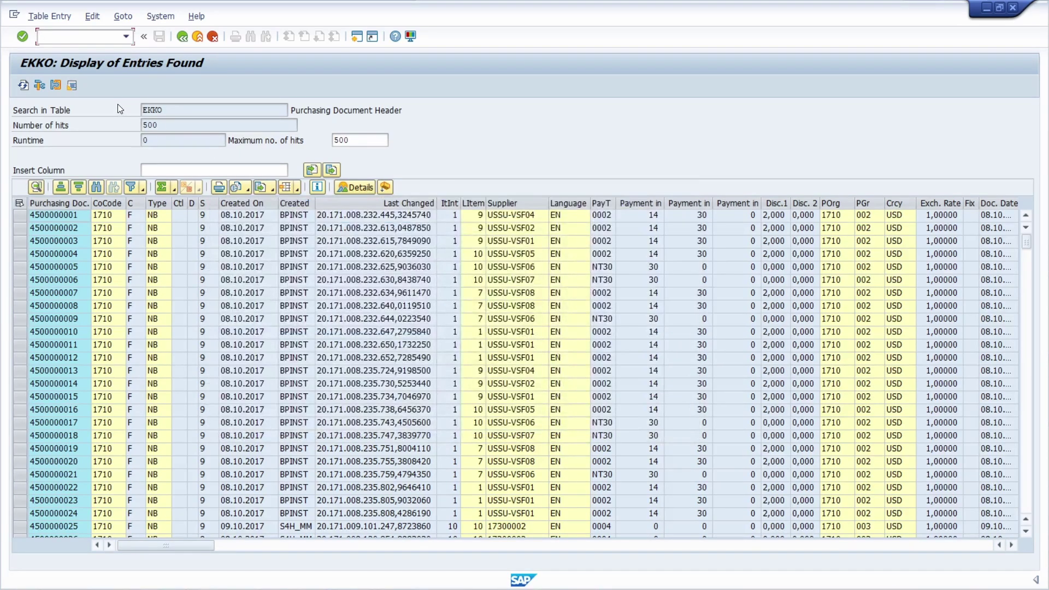
# Run /nse16n on table EKKO and list its 500 entries
pyautogui.write('/nse16n')
pyautogui.press('Return')
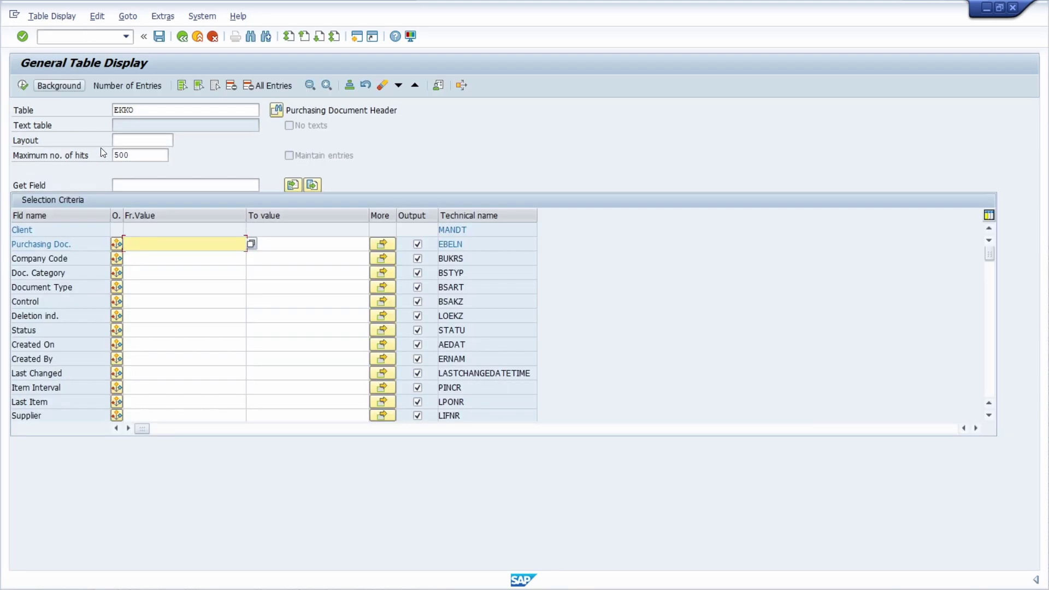
pyautogui.moveTo(134, 109); pyautogui.dragTo(79, 106)
pyautogui.write('EKKO')
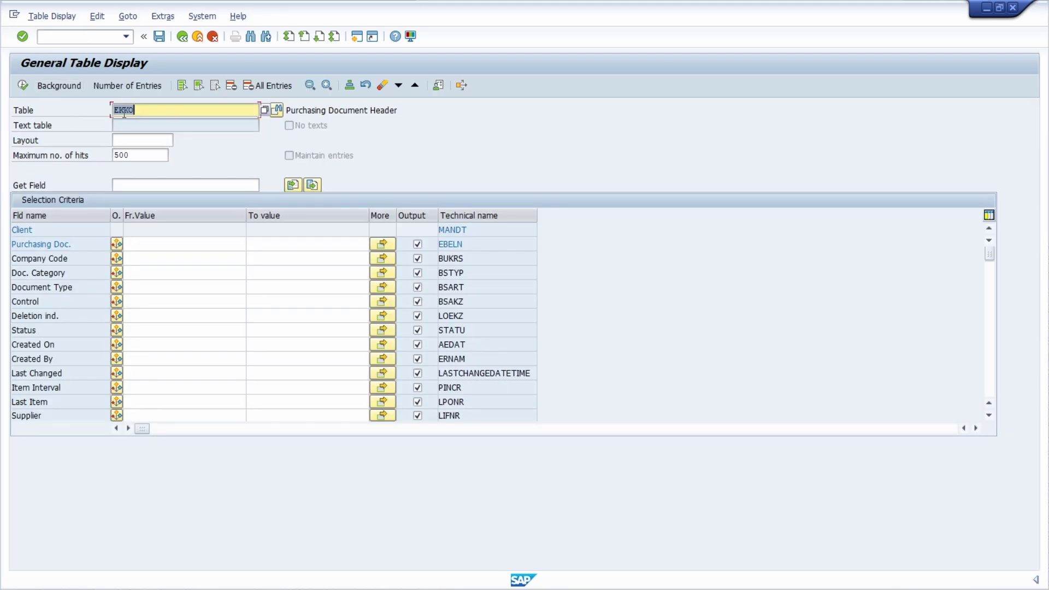
pyautogui.press('Return')
pyautogui.press('F8')
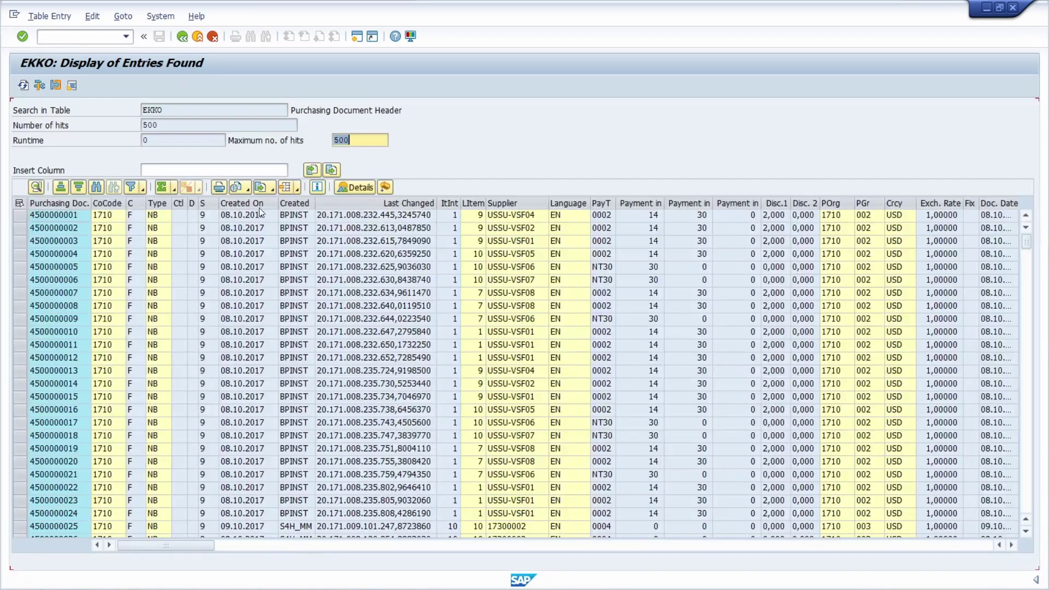
# Export the EKKO list as a spreadsheet, replacing C:\TEMP\EXPORT.XLSX through SAP's Save File prompt
pyautogui.click(271, 188)
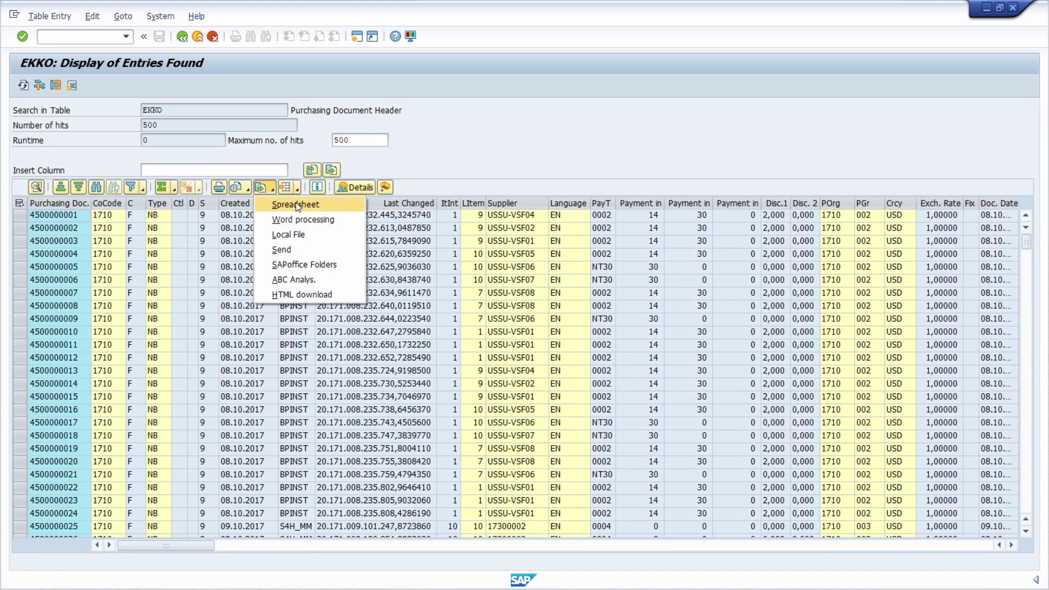
pyautogui.click(296, 201)
pyautogui.click(246, 292)
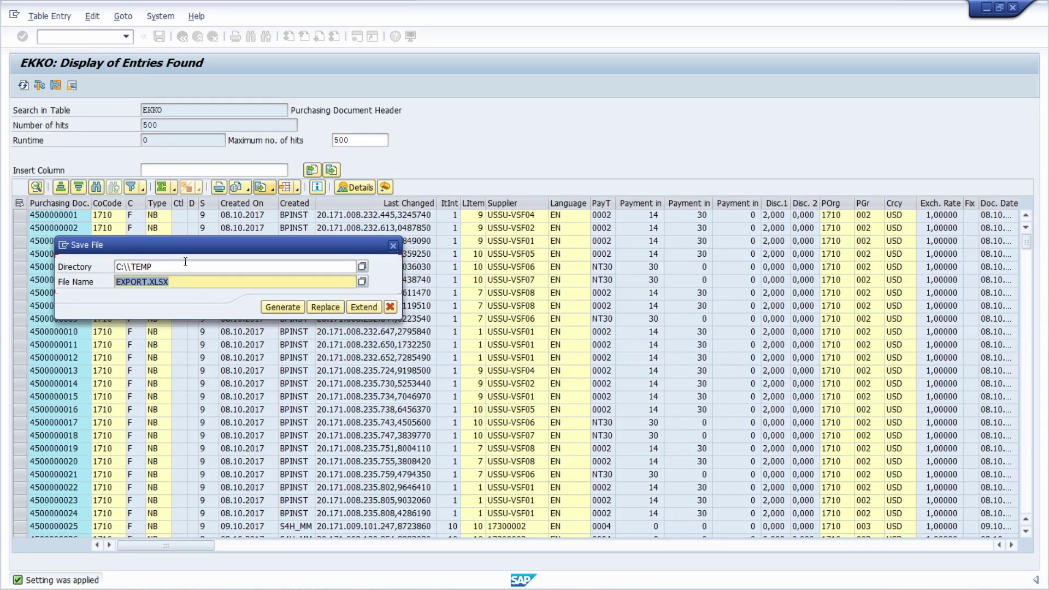
pyautogui.click(326, 307)
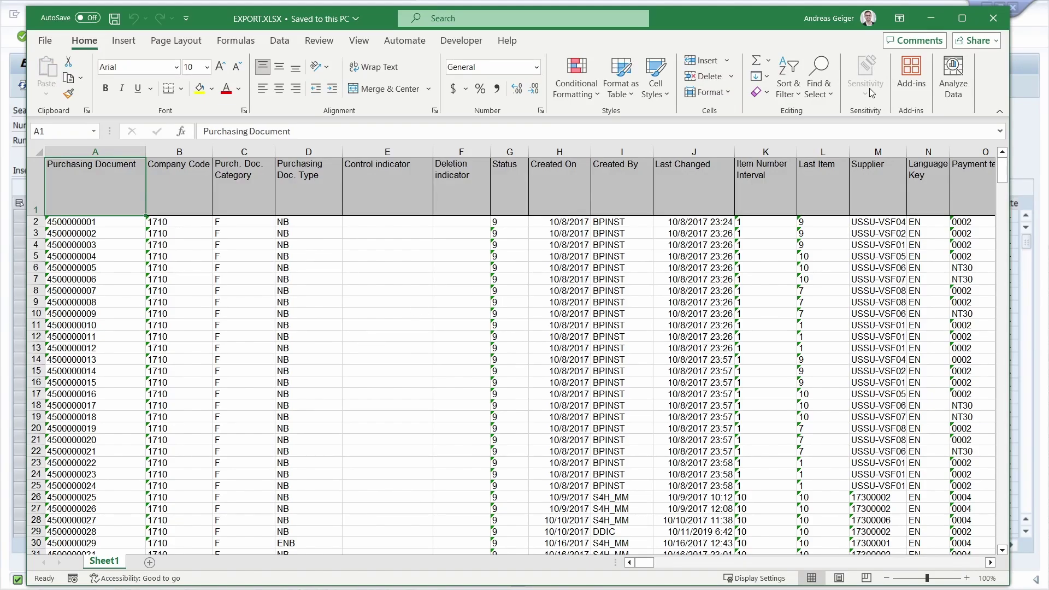
# Close the EXPORT.XLSX workbook, stop the script recording, and replay the recorded script
pyautogui.click(993, 18)
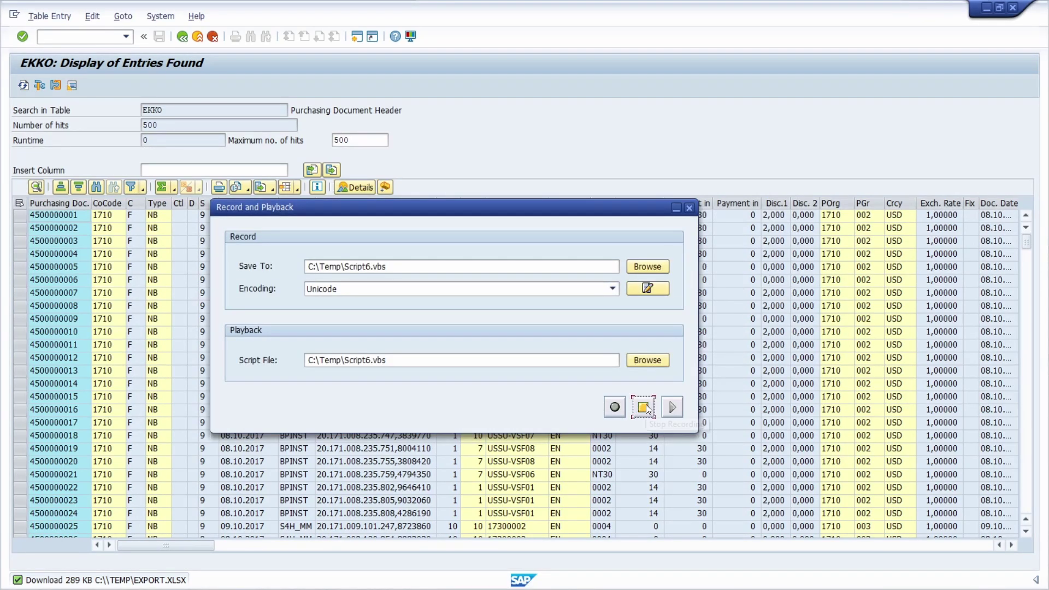
pyautogui.click(645, 408)
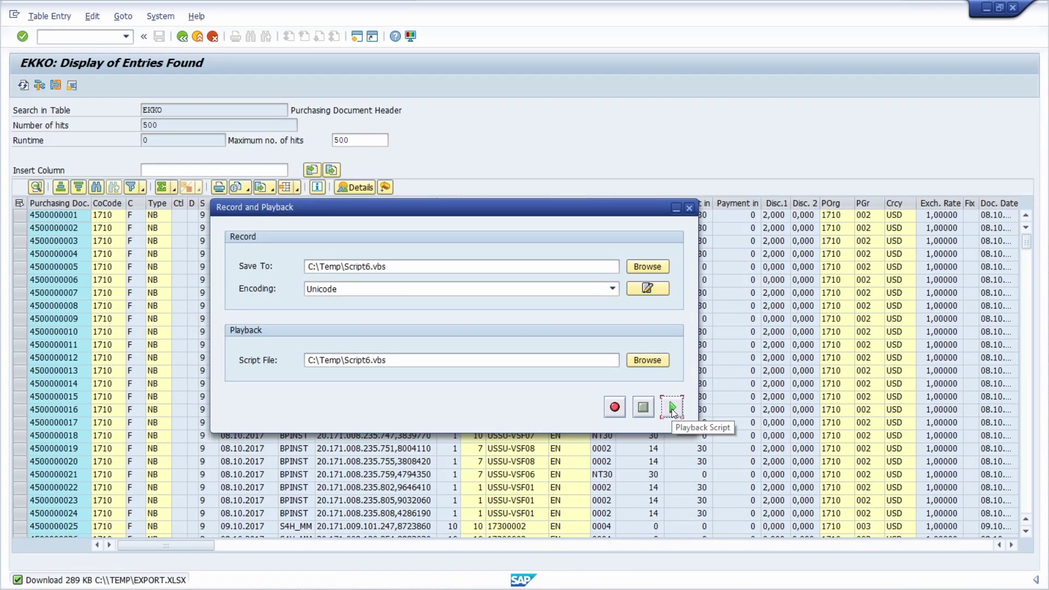
pyautogui.click(671, 409)
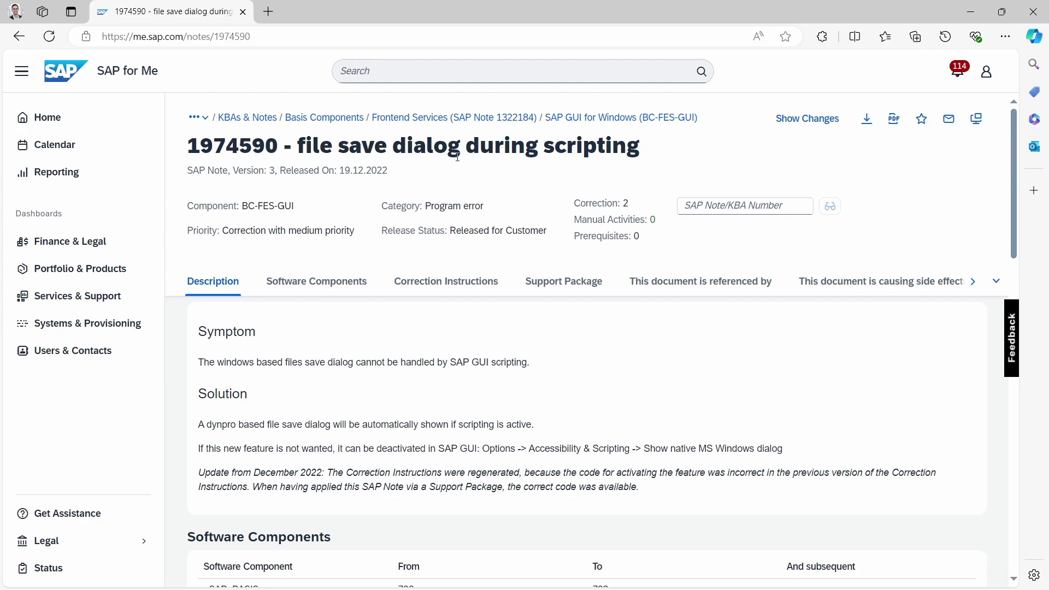
# Highlight the note number 1974590 in the SAP Note title, then clear the selection
pyautogui.moveTo(188, 146); pyautogui.dragTo(279, 146)
pyautogui.click(197, 146)
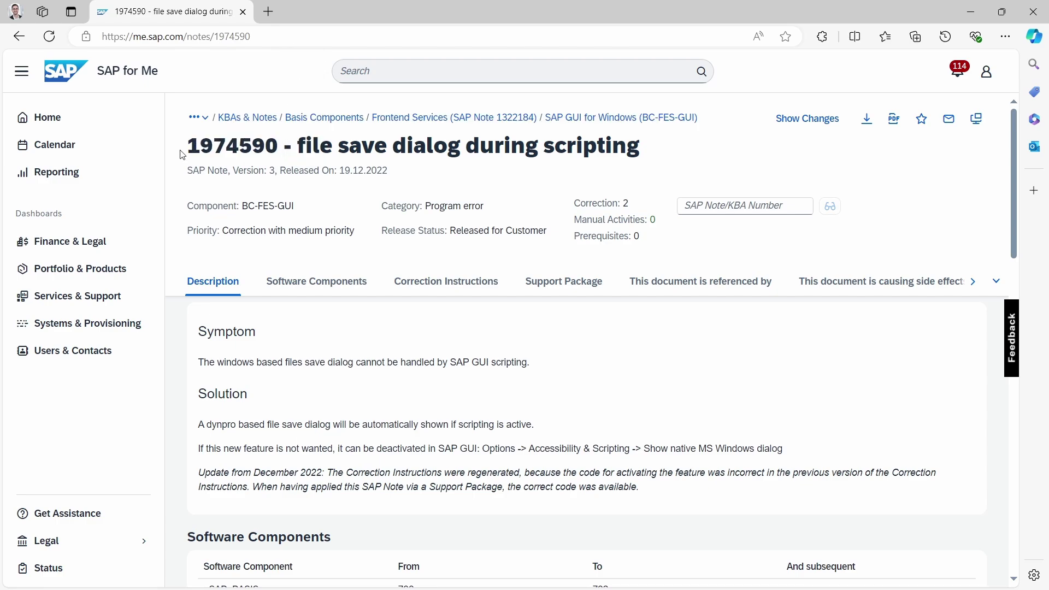